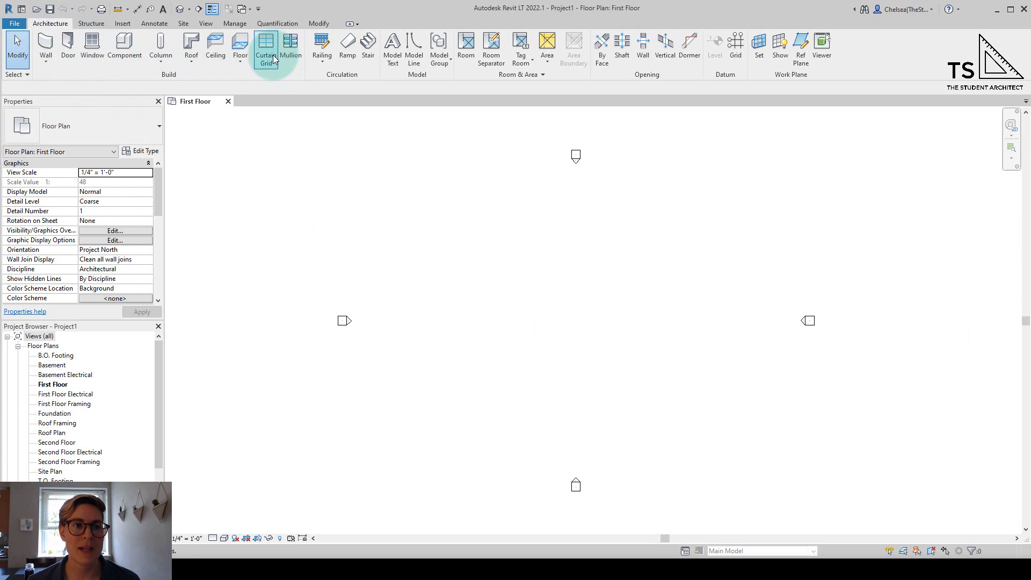
# Step: Sketch a 12'-0" by 18'-6" rectangular boundary for a GWB on Furring ceiling, then zoom in
pyautogui.click(222, 52)
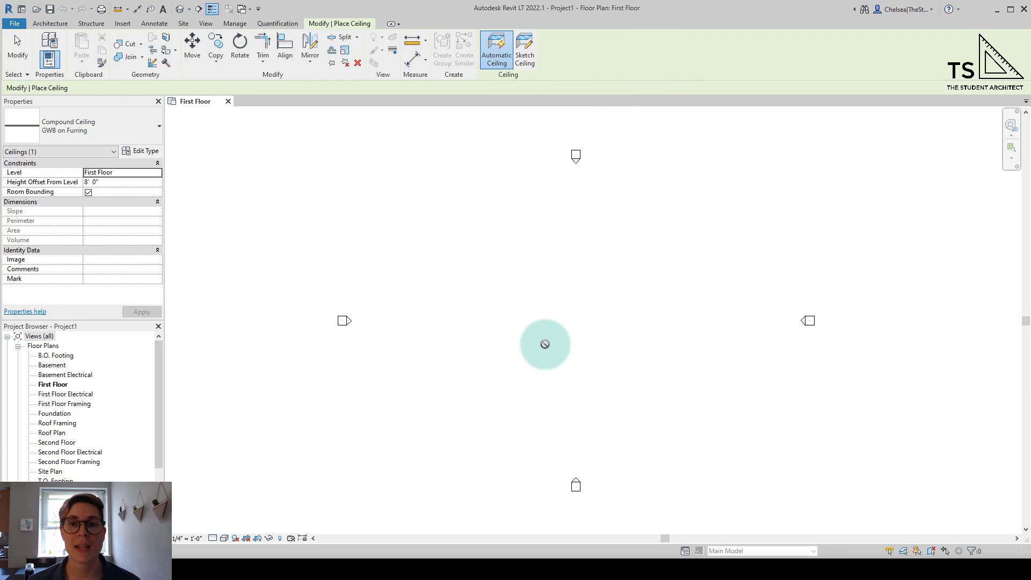
pyautogui.click(525, 65)
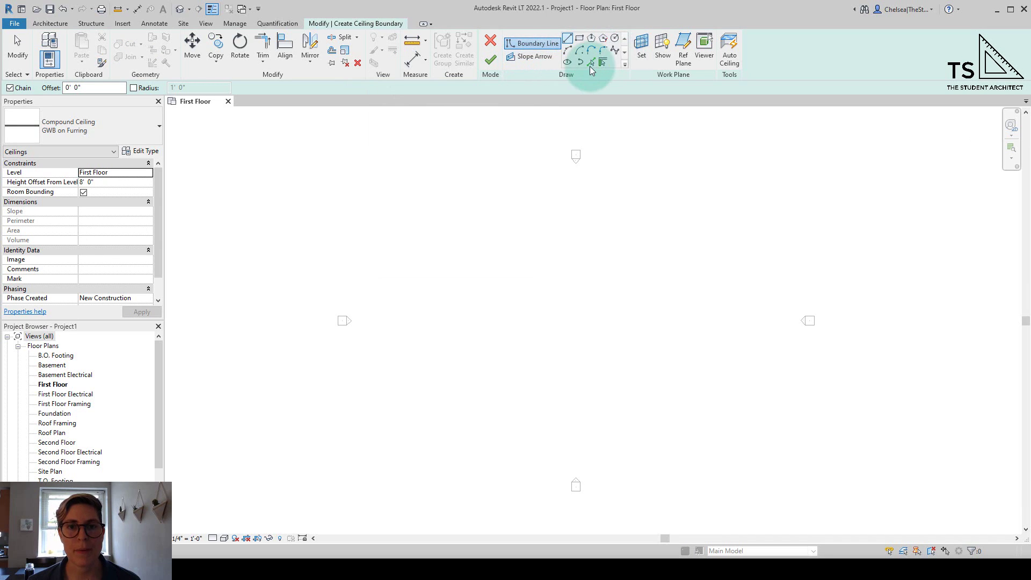
pyautogui.click(580, 38)
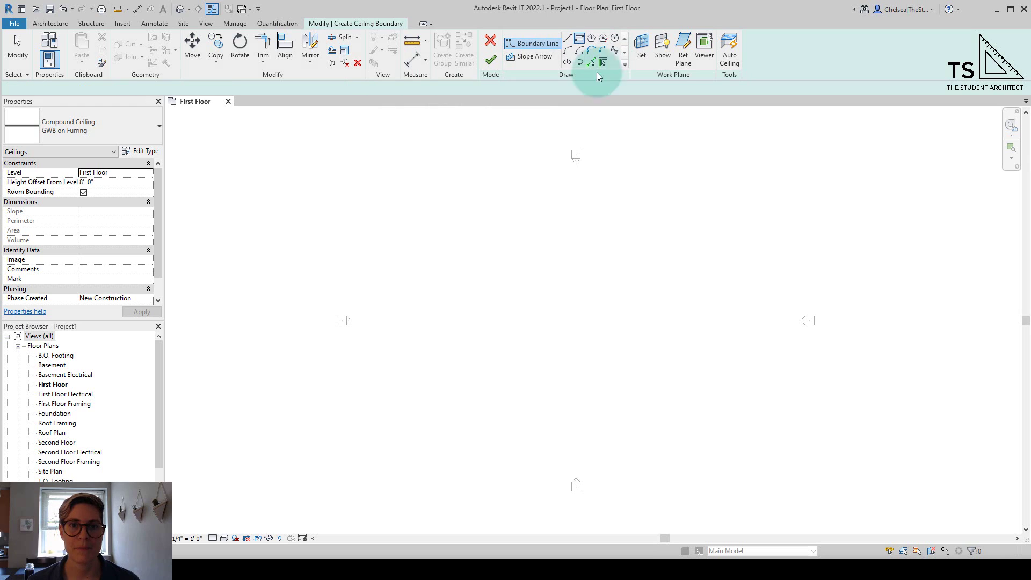
pyautogui.click(519, 237)
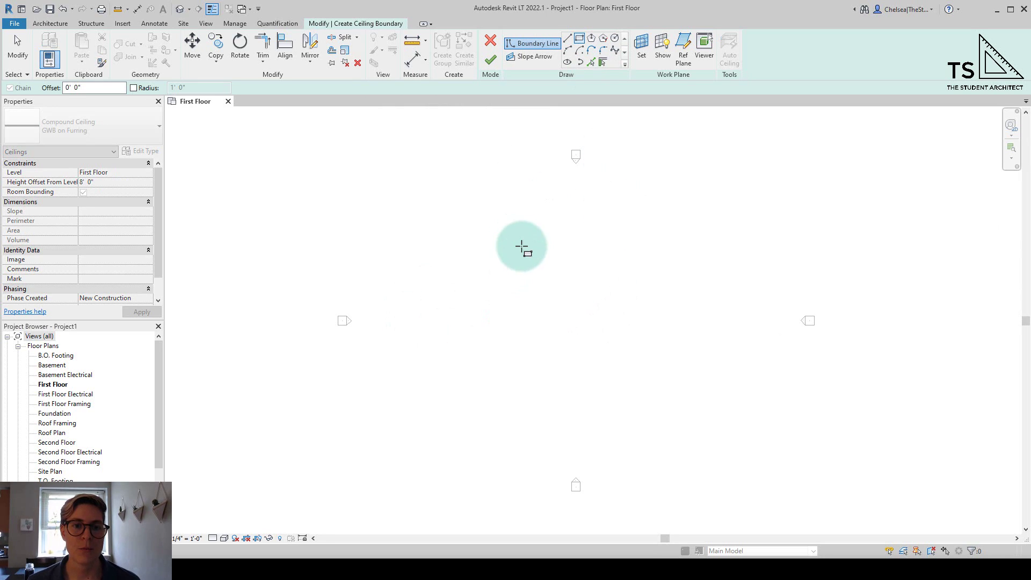
pyautogui.click(572, 319)
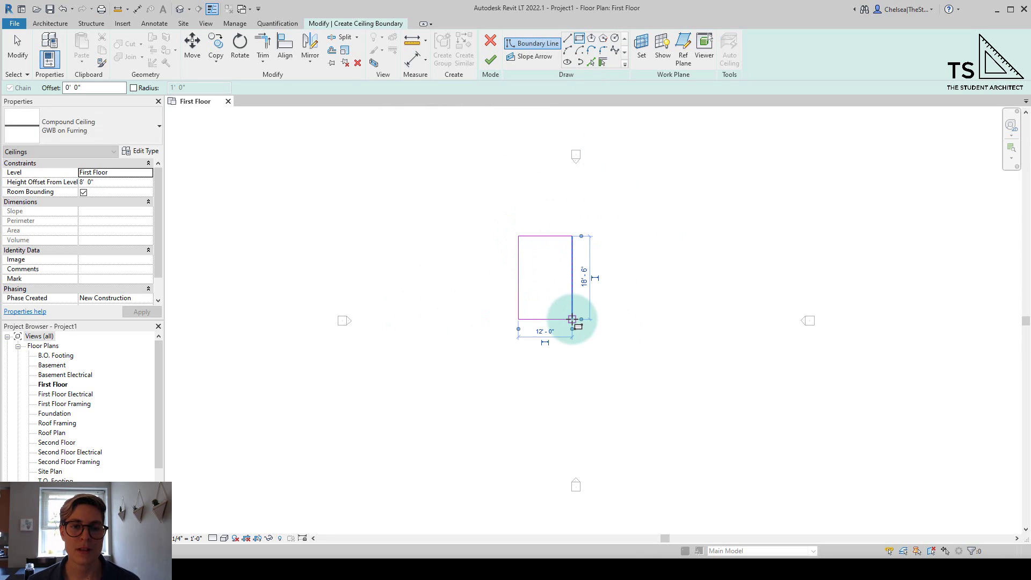
pyautogui.press('Escape')
pyautogui.press('Escape')
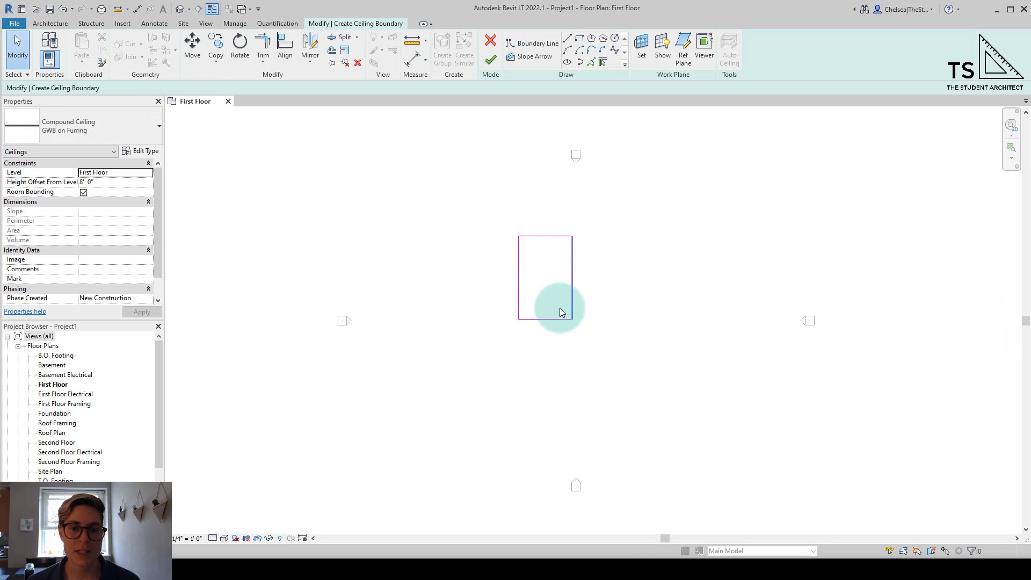
pyautogui.scroll(3, 553, 297)
pyautogui.moveTo(495, 253)
pyautogui.mouseDown(button='middle')
pyautogui.moveTo(586, 336)
pyautogui.moveTo(605, 307)
pyautogui.mouseUp(button='middle')
pyautogui.scroll(3, 586, 336)
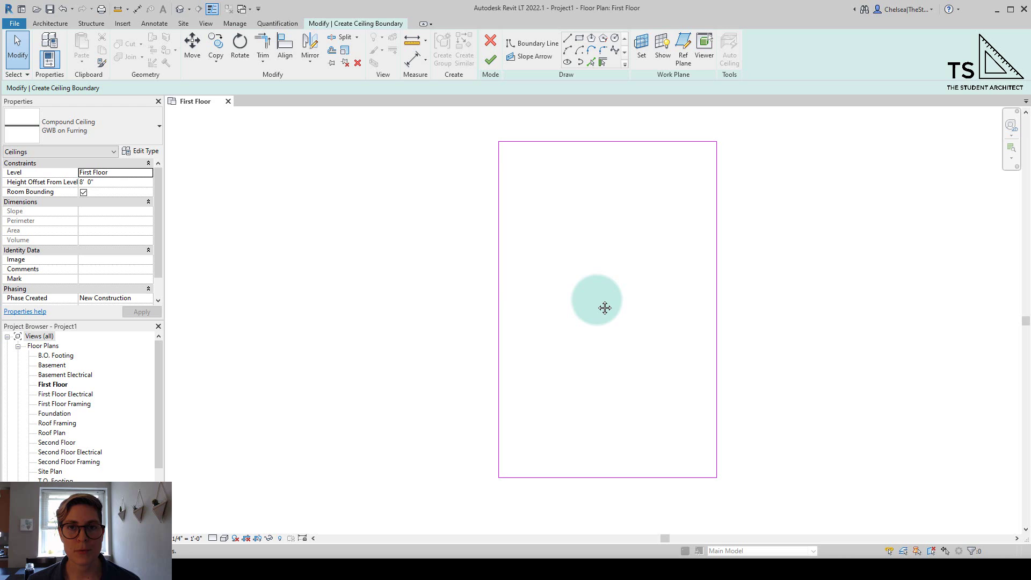
# Step: Make both side boundary lines define slope, then dismiss the resulting error and keep sketching
pyautogui.click(496, 328)
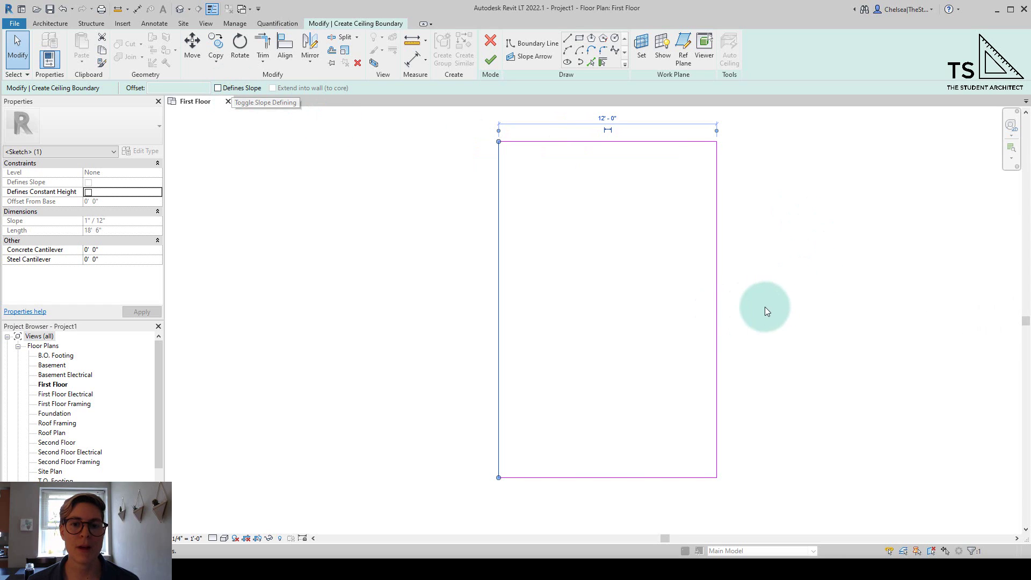
pyautogui.click(720, 322)
pyautogui.keyDown('ctrl'); pyautogui.click(491, 289); pyautogui.keyUp('ctrl')
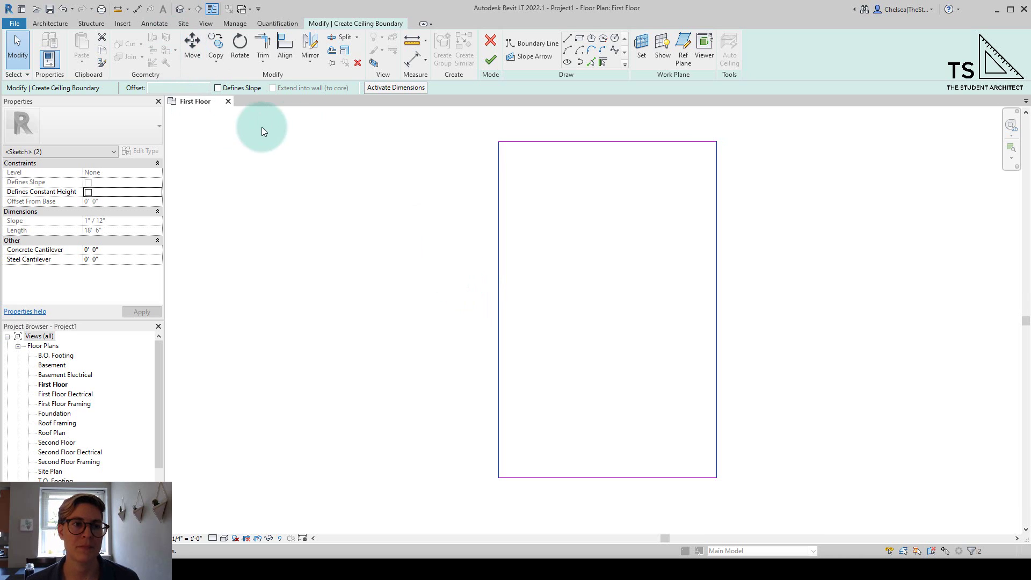
pyautogui.click(241, 88)
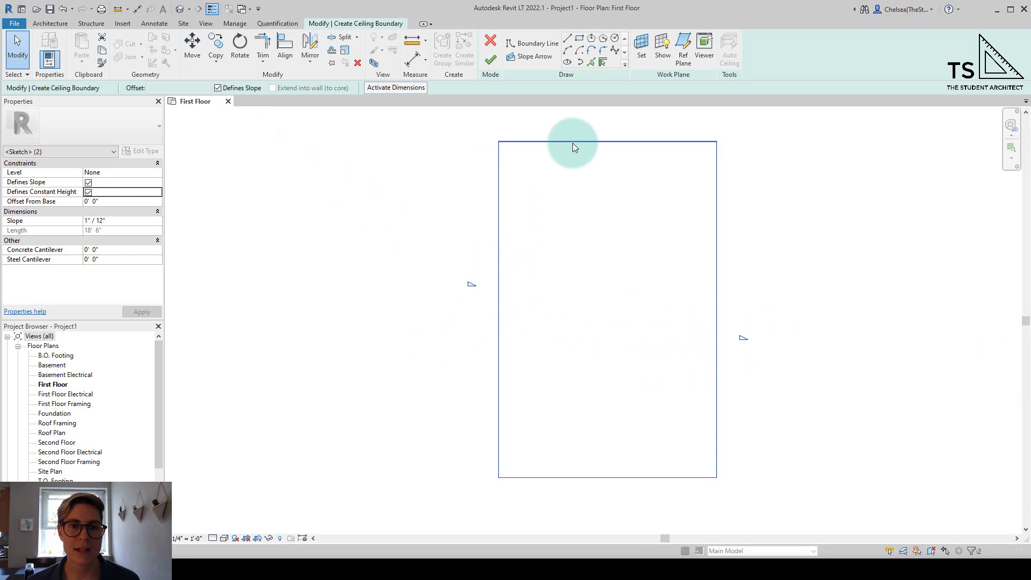
pyautogui.click(488, 60)
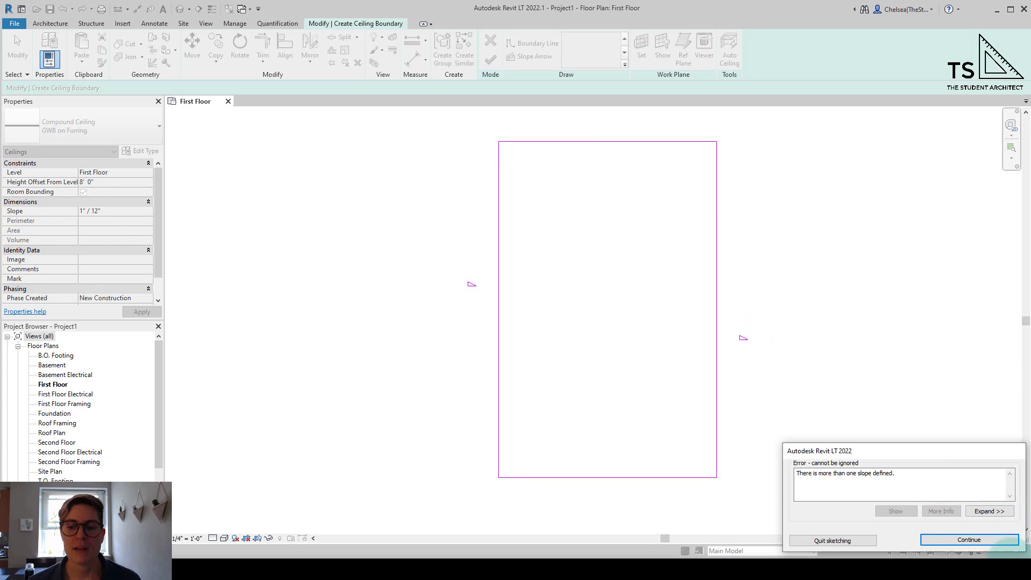
pyautogui.click(988, 540)
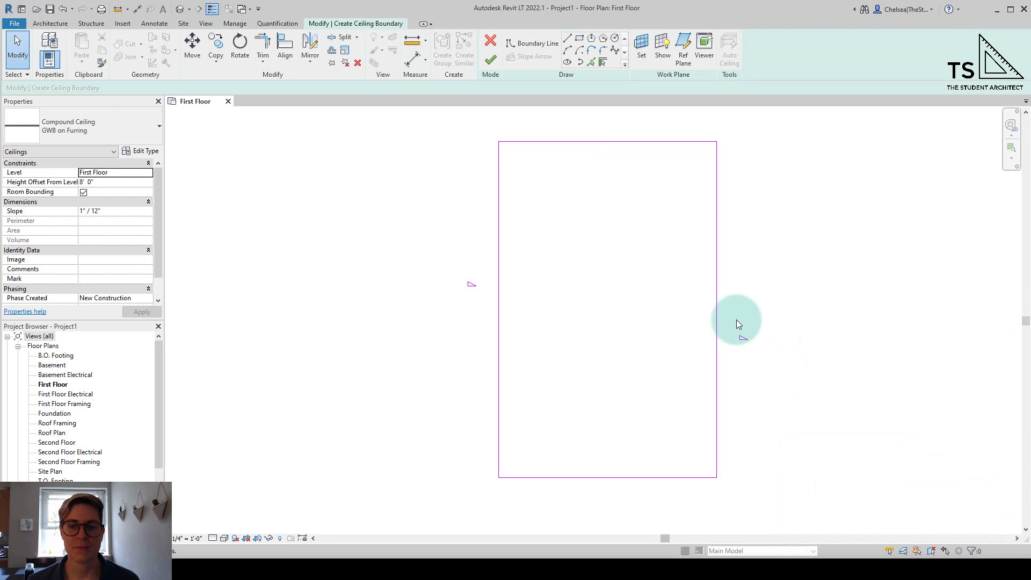
# Step: Remove the slope from the right line so only the left edge slopes 1"/12", and finish
pyautogui.click(716, 309)
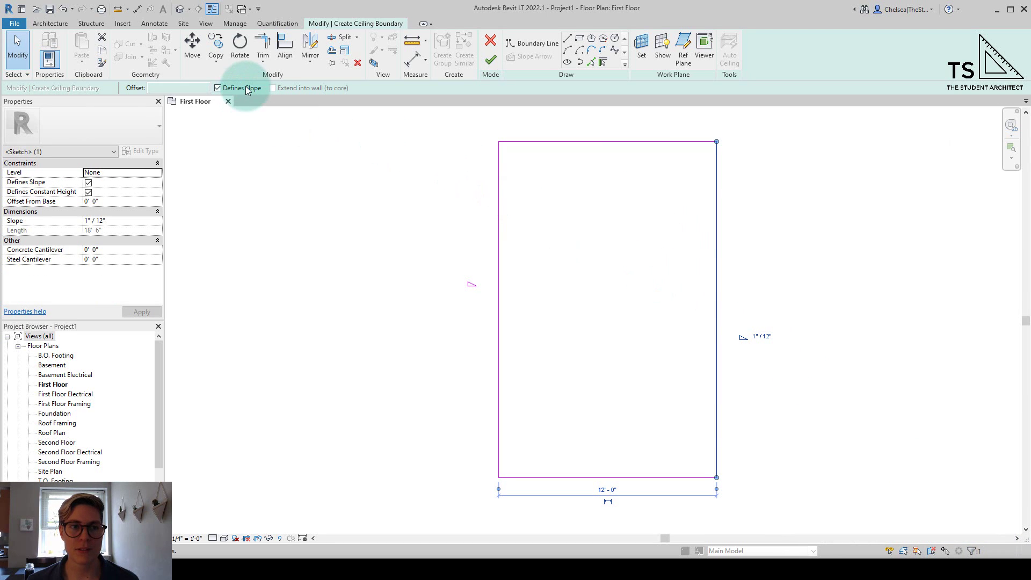
pyautogui.click(247, 89)
pyautogui.click(573, 331)
pyautogui.click(545, 115)
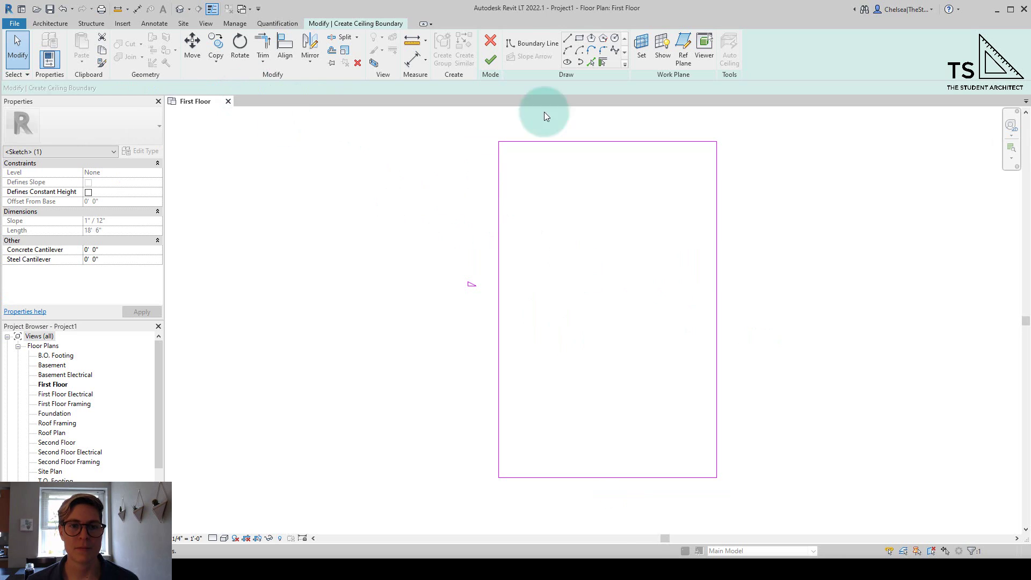
pyautogui.click(490, 59)
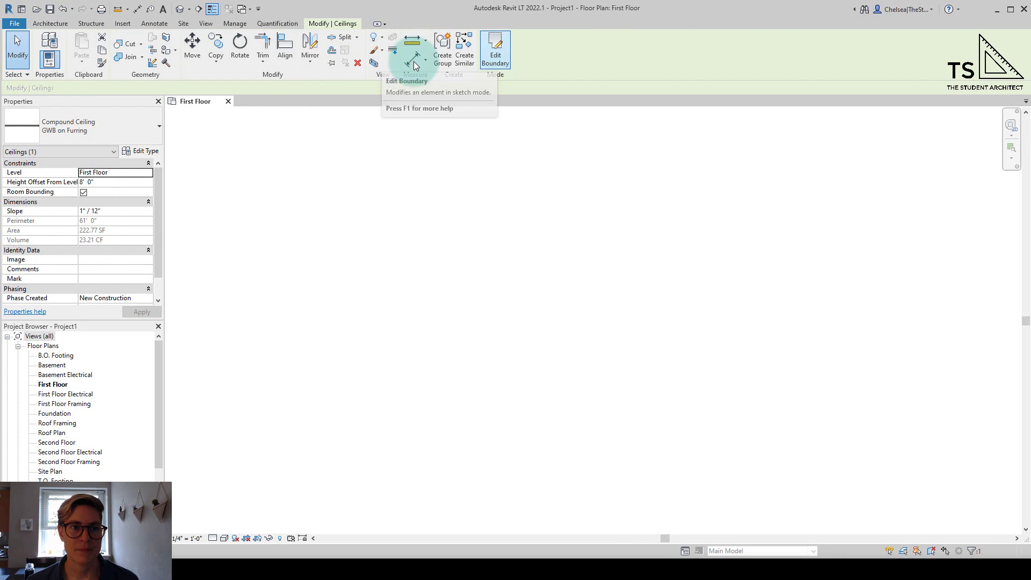
# Step: Open the default 3D view, tile it with the First Floor plan, and orbit to a front view
pyautogui.click(180, 8)
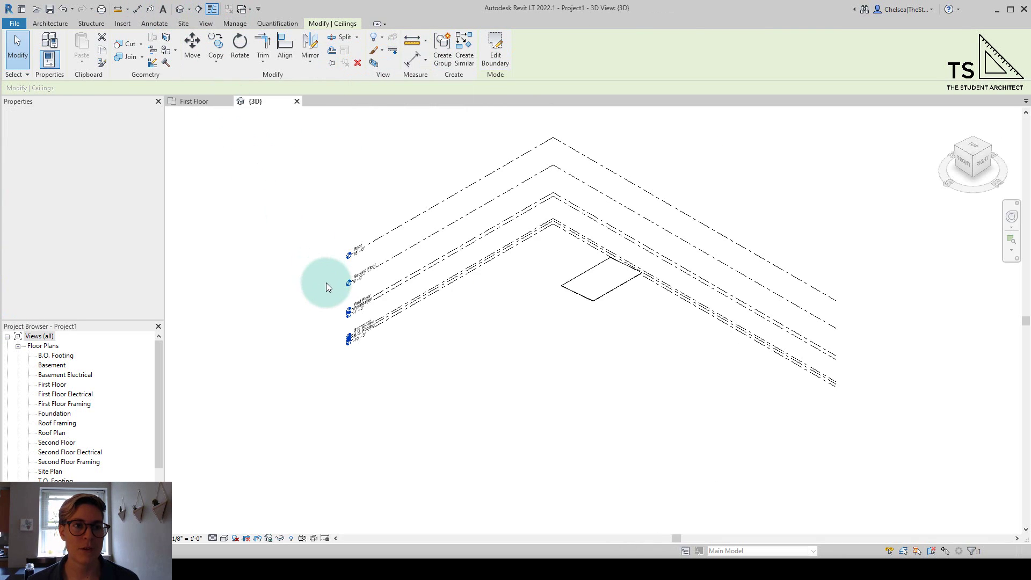
pyautogui.click(327, 283)
pyautogui.press('w')
pyautogui.press('t')
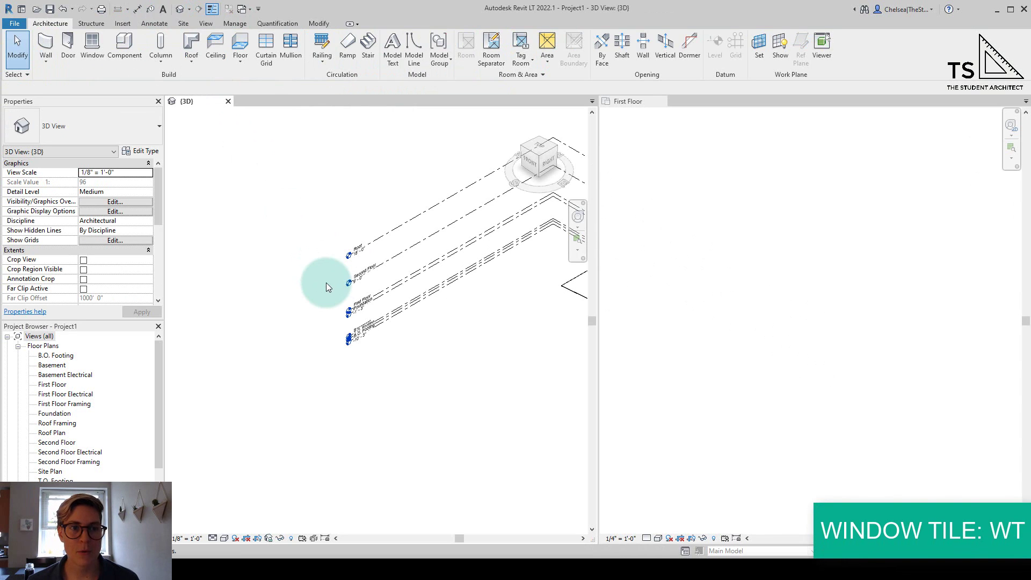
pyautogui.moveTo(484, 388); pyautogui.dragTo(299, 337, button='middle')
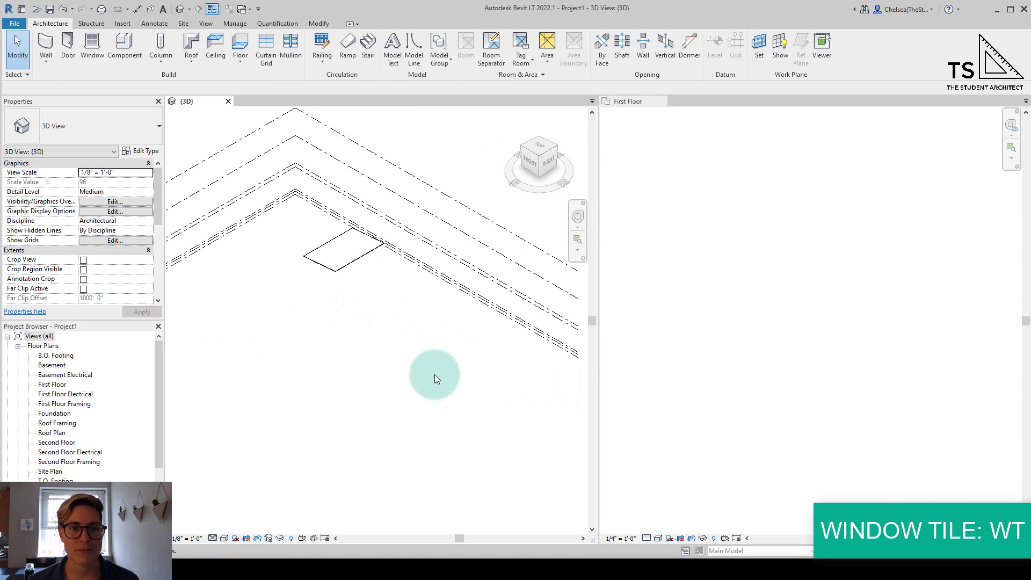
pyautogui.keyDown('shift'); pyautogui.moveTo(434, 375); pyautogui.dragTo(363, 306, button='middle'); pyautogui.keyUp('shift')
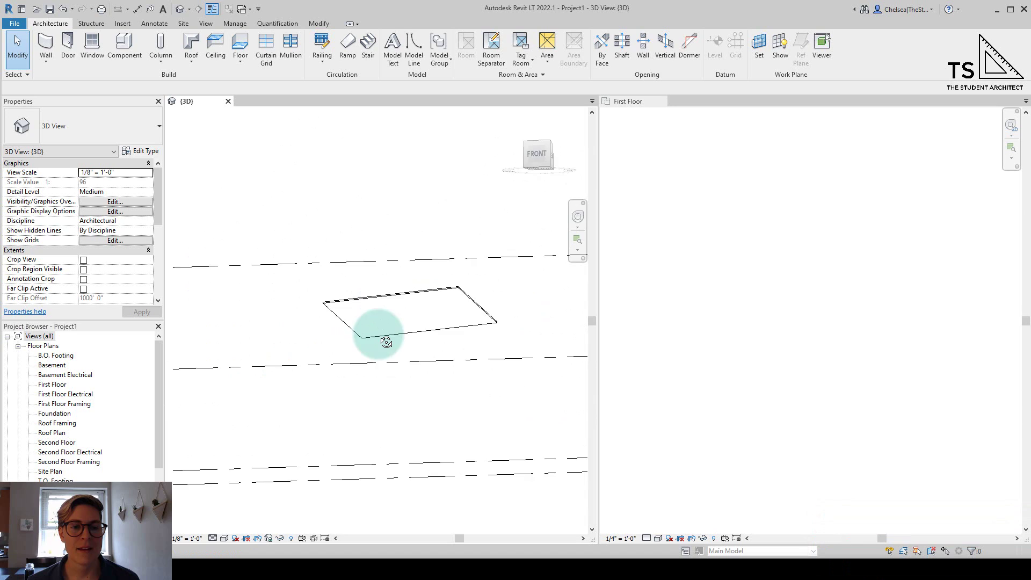
pyautogui.keyDown('shift'); pyautogui.moveTo(386, 342); pyautogui.dragTo(417, 284, button='middle'); pyautogui.keyUp('shift')
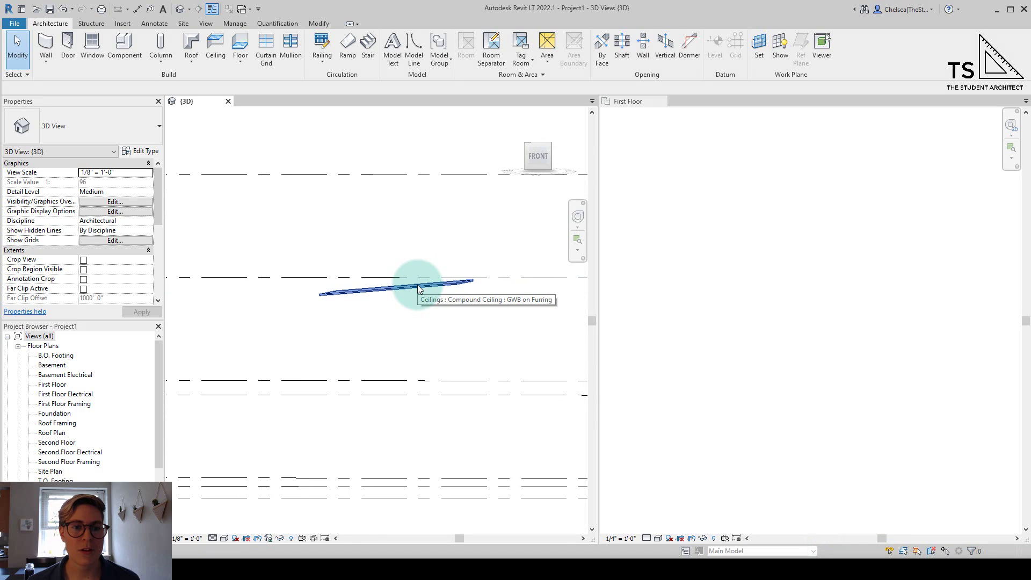
# Step: Set the ceiling's slope to 9" / 12" in Properties and orbit to check it
pyautogui.click(417, 285)
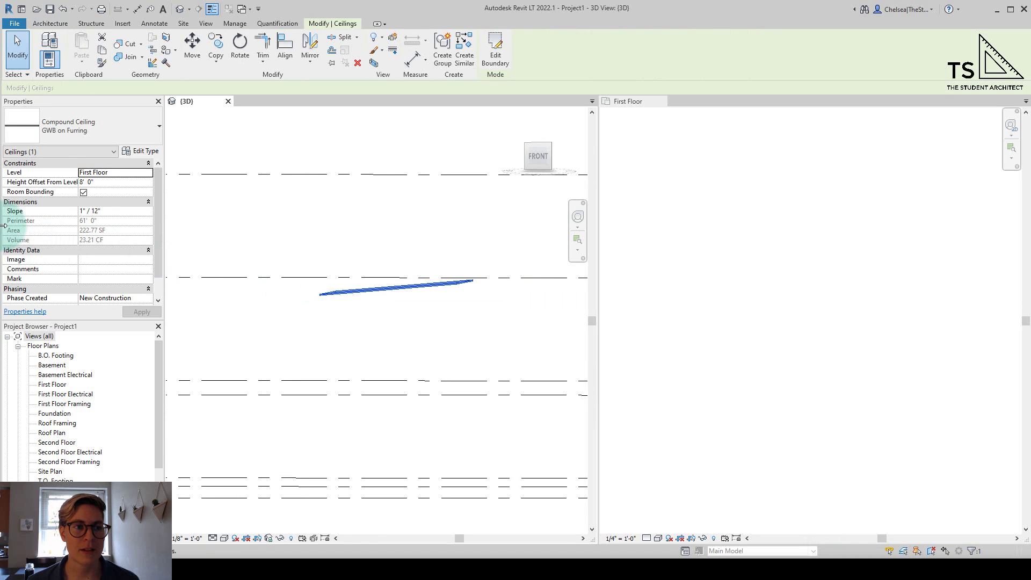
pyautogui.doubleClick(80, 210)
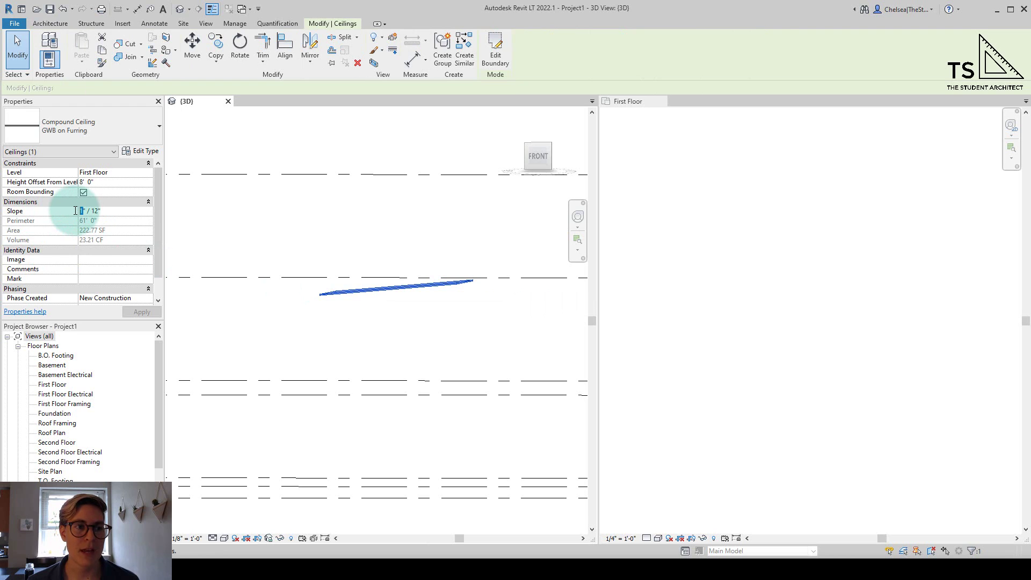
pyautogui.write('9')
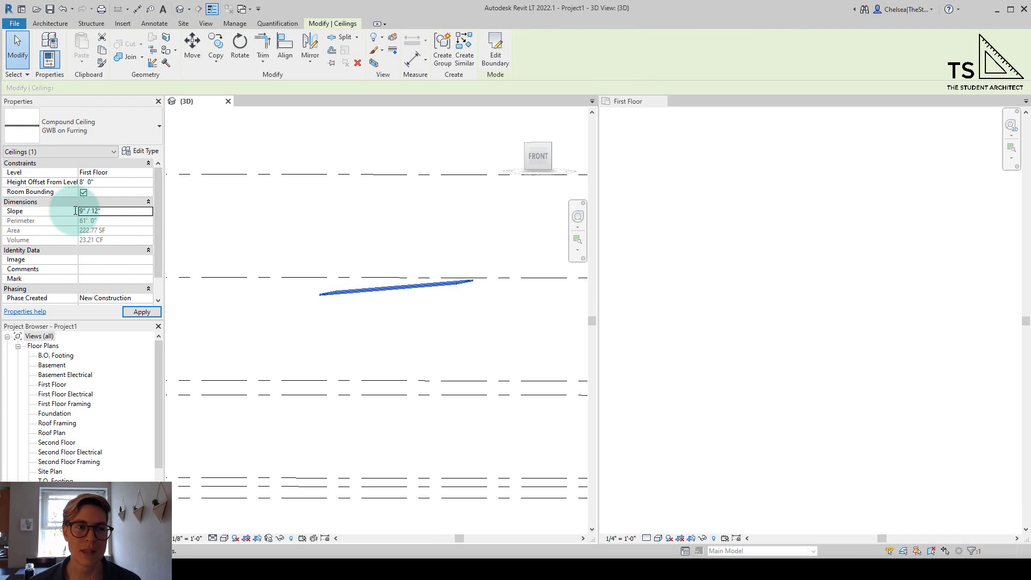
pyautogui.click(533, 291)
pyautogui.click(460, 349)
pyautogui.keyDown('shift'); pyautogui.moveTo(460, 349); pyautogui.dragTo(363, 392, button='middle'); pyautogui.keyUp('shift')
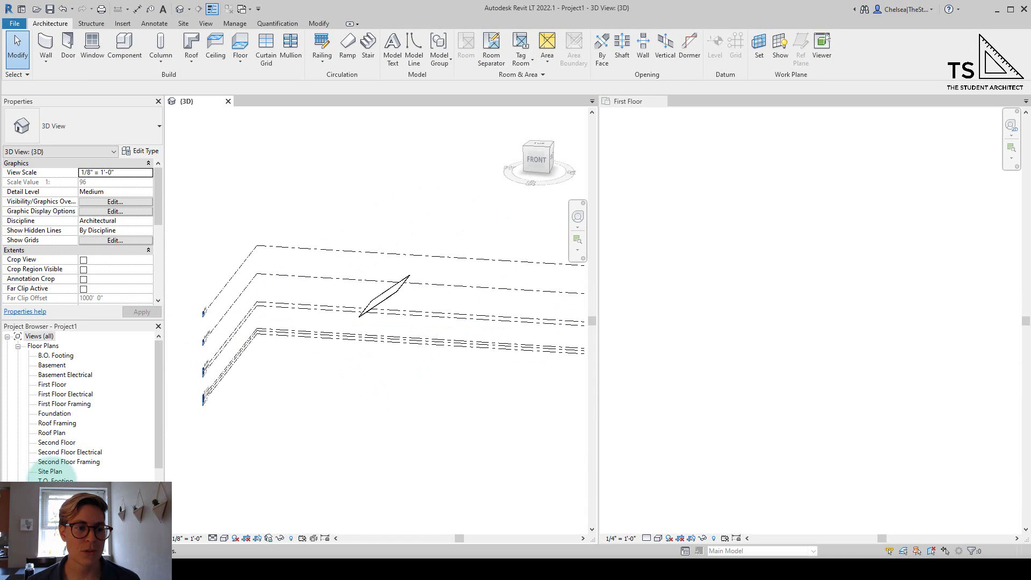
# Step: Open the First Floor reflected ceiling plan, tile it beside the 3D view, and close the duplicate tab
pyautogui.doubleClick(54, 510)
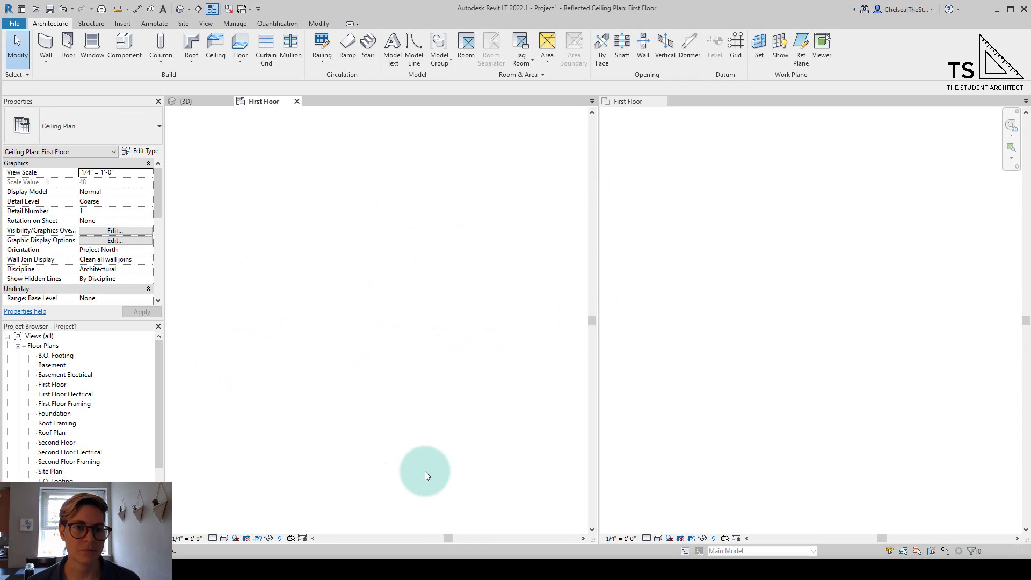
pyautogui.moveTo(422, 372); pyautogui.dragTo(246, 364, button='middle')
pyautogui.scroll(-3, 247, 364)
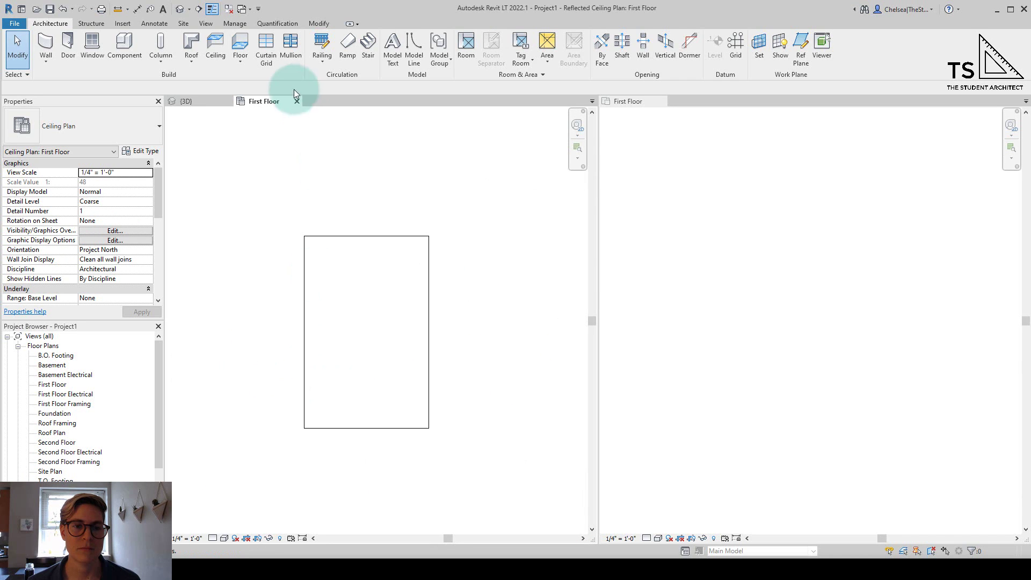
pyautogui.moveTo(264, 103); pyautogui.dragTo(719, 98)
pyautogui.click(731, 101)
# Step: Select the sloped ceiling in the First Floor ceiling plan
pyautogui.click(698, 322)
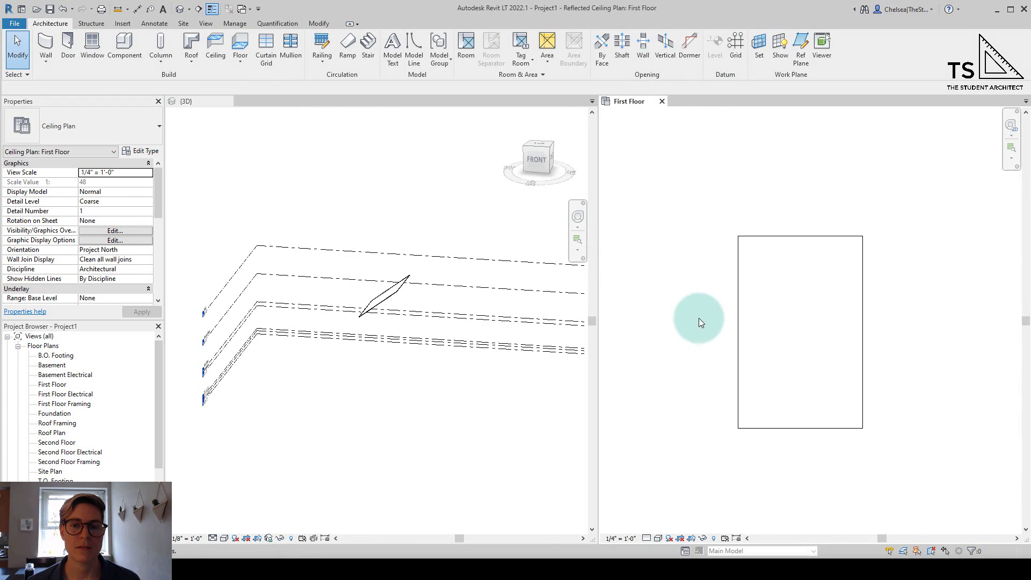
pyautogui.scroll(3, 408, 321)
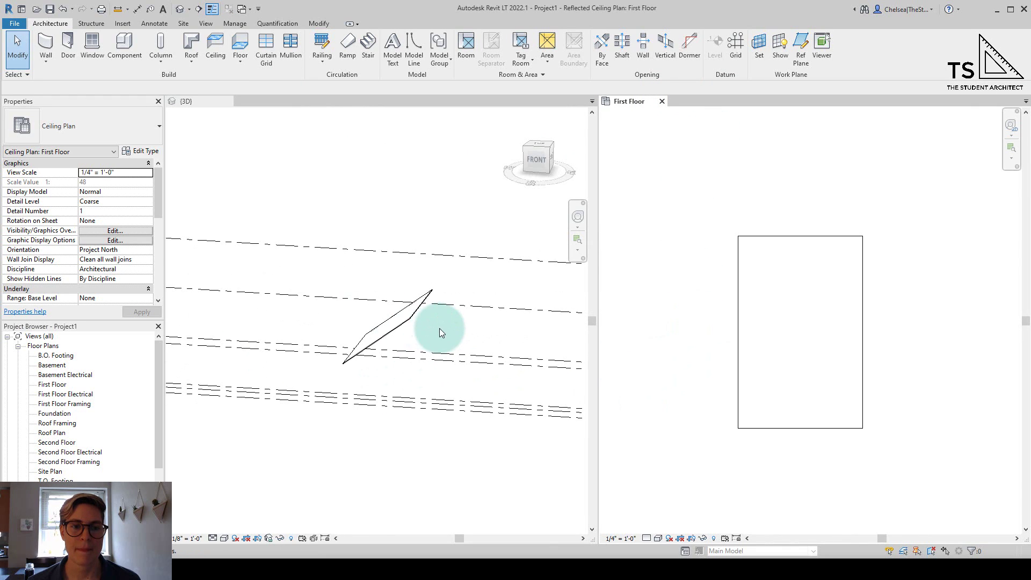
pyautogui.click(421, 320)
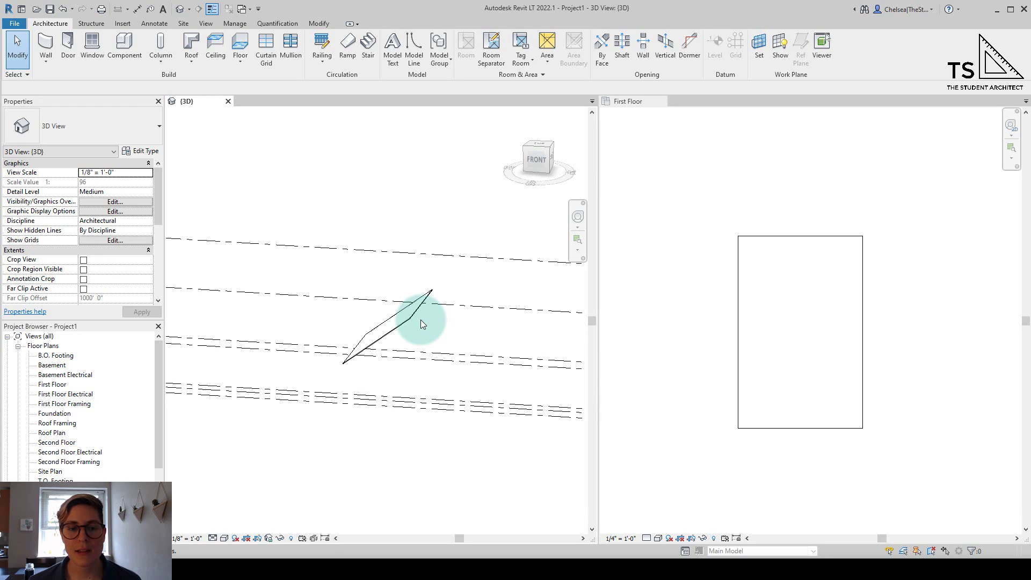
pyautogui.click(690, 389)
pyautogui.click(739, 363)
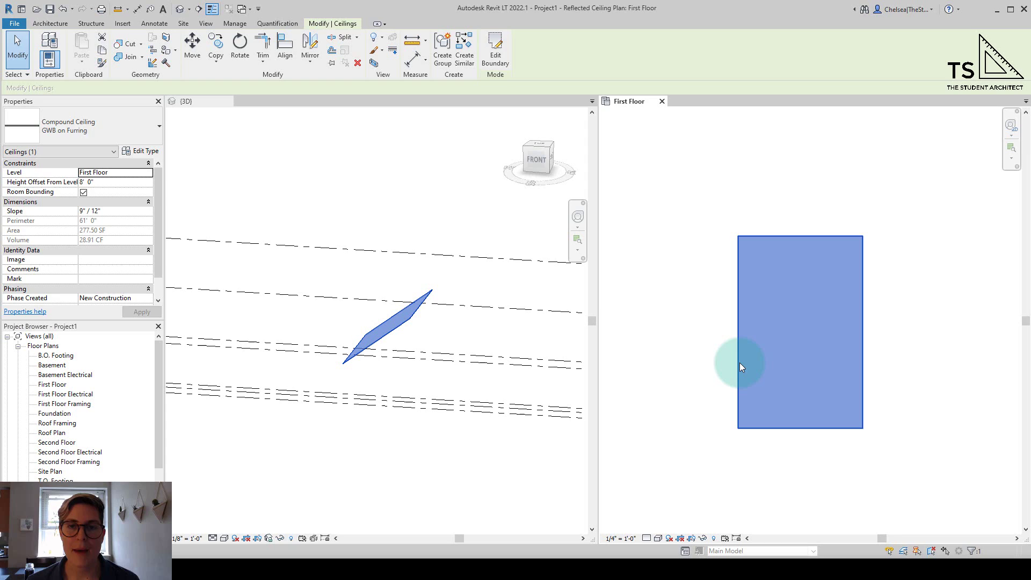
# Step: Mirror the ceiling about its right edge, orbit to inspect both halves, and select the left half
pyautogui.press('m')
pyautogui.press('m')
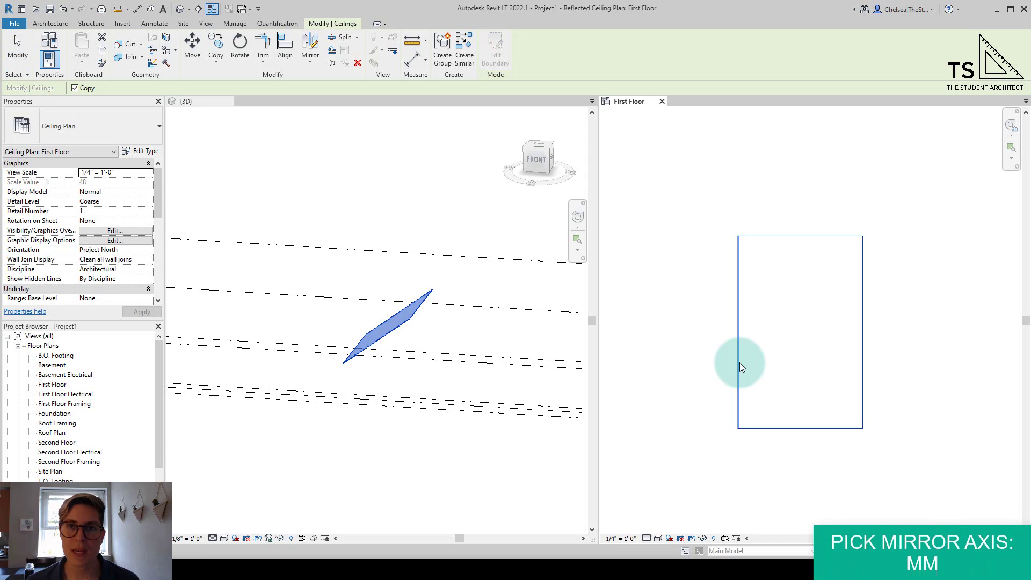
pyautogui.click(862, 385)
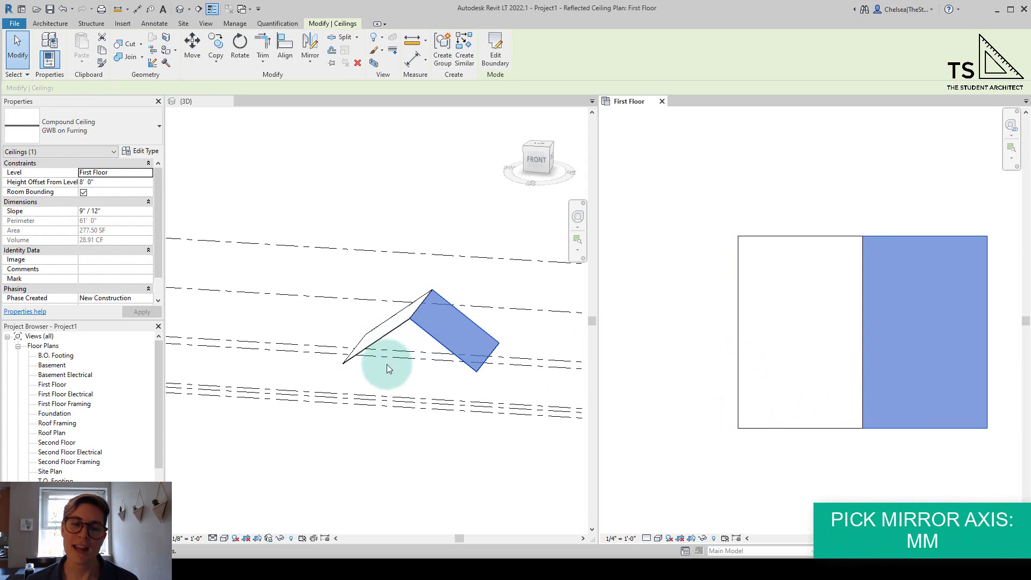
pyautogui.keyDown('shift'); pyautogui.moveTo(386, 364); pyautogui.dragTo(436, 412, button='middle'); pyautogui.keyUp('shift')
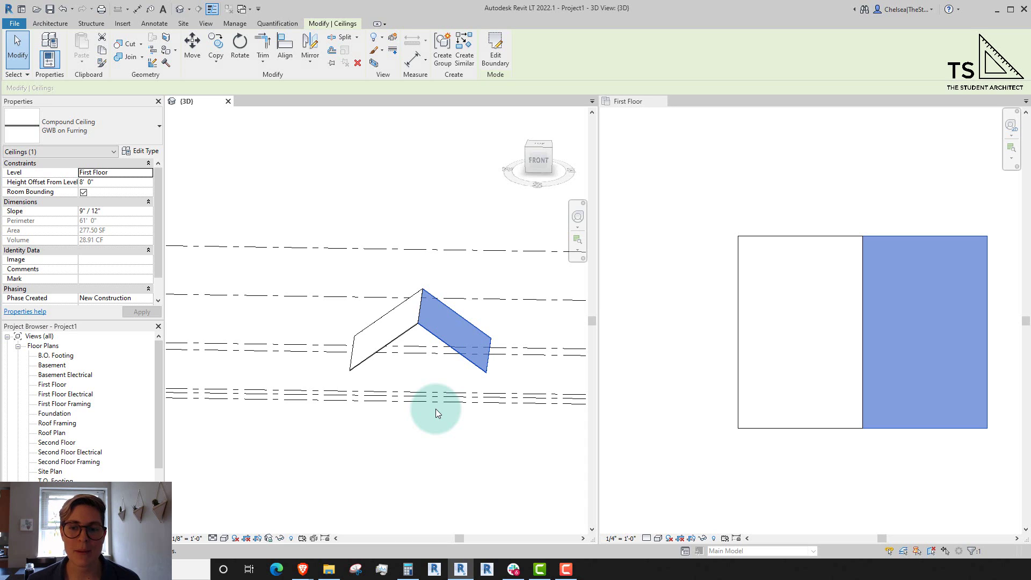
pyautogui.click(838, 427)
pyautogui.click(837, 427)
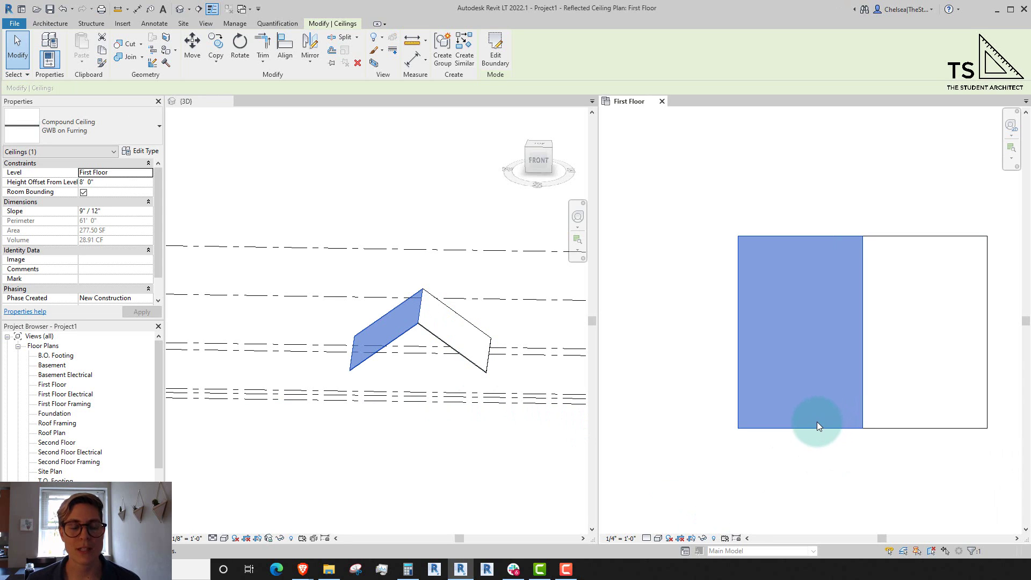
pyautogui.click(801, 435)
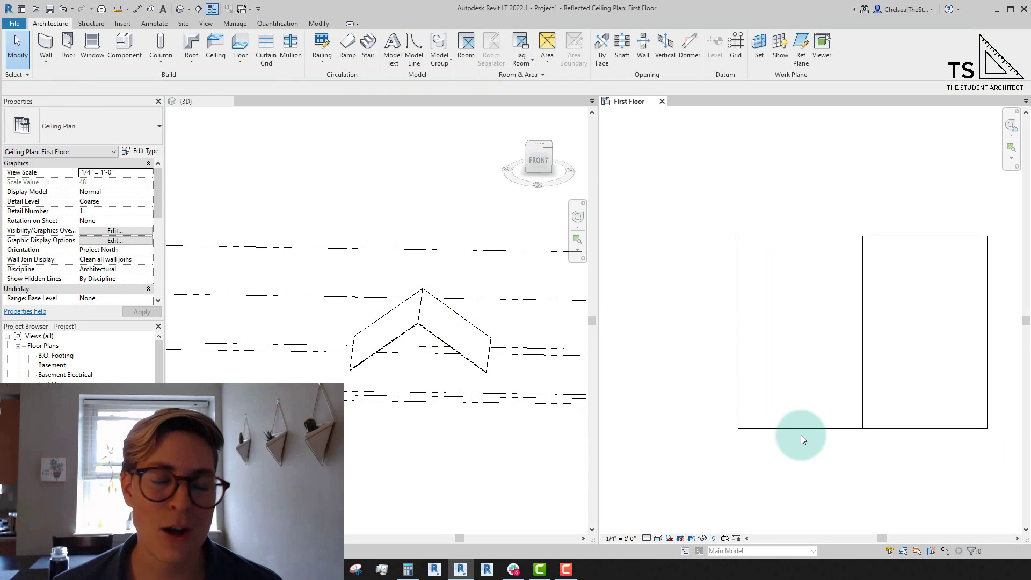